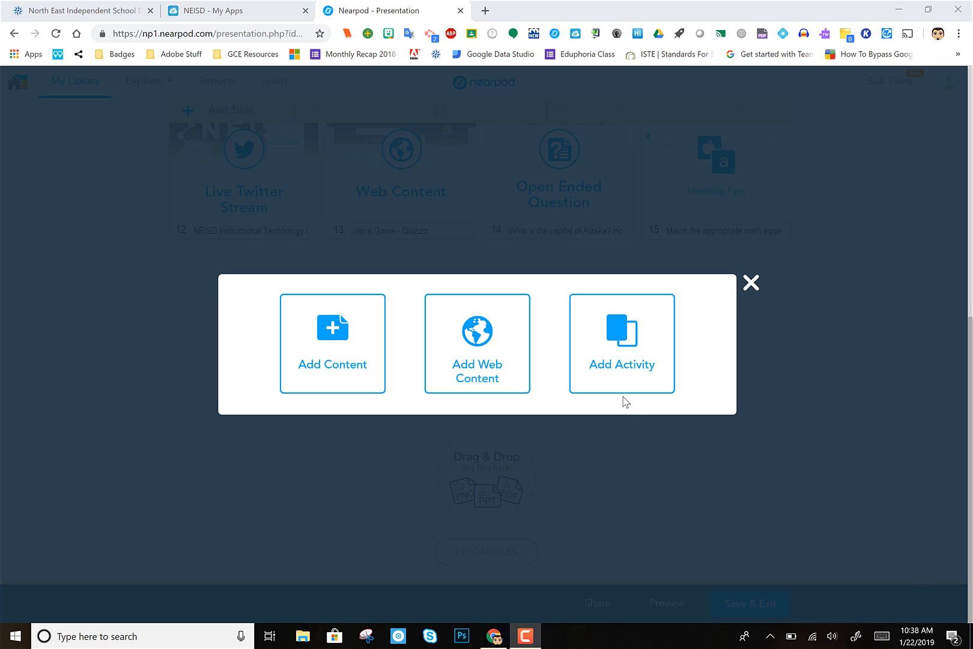
Add a quiz activity to the lesson and enter the question "What is the capital of California?"
click(634, 340)
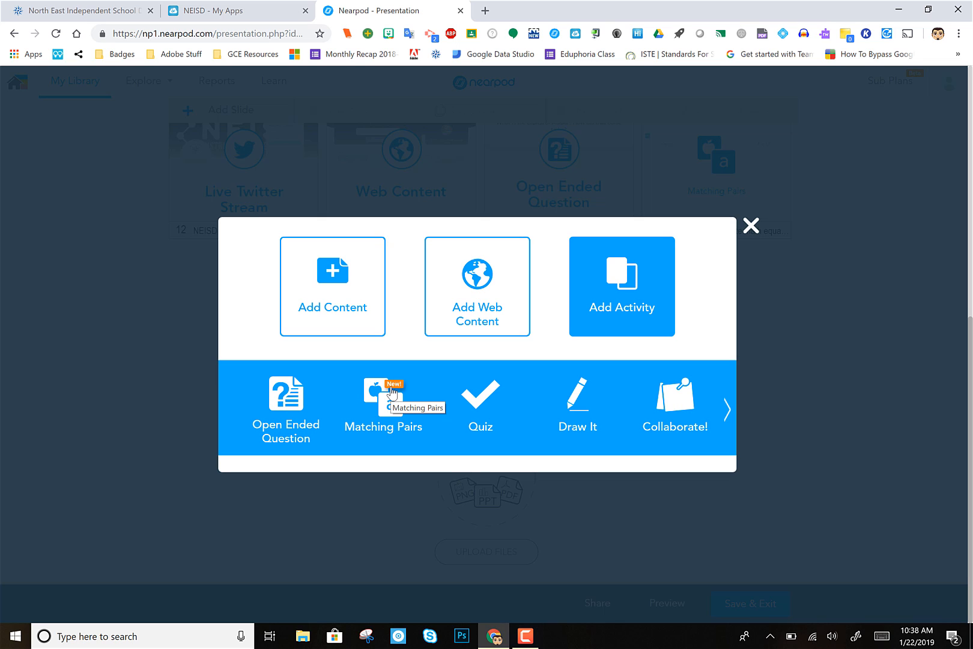
click(491, 404)
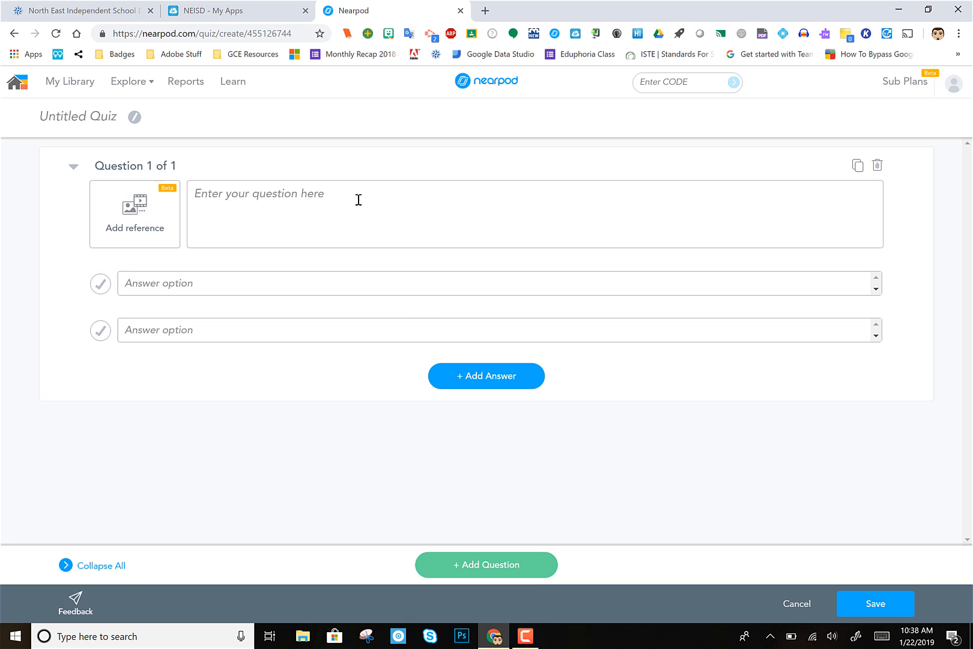
click(359, 200)
text(Wht is)
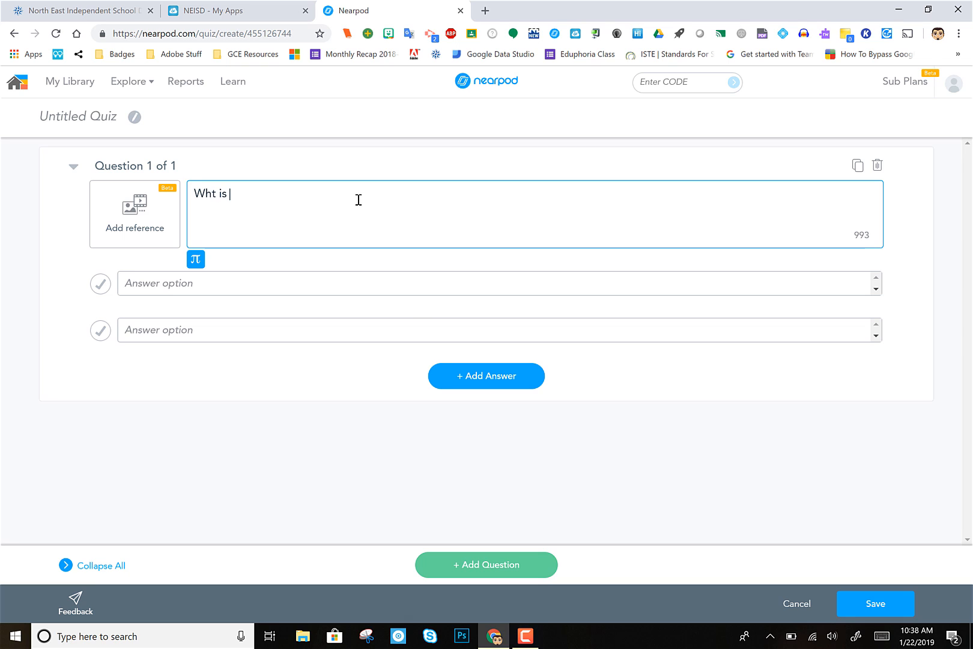
key(BackSpace)
text(is the capital o)
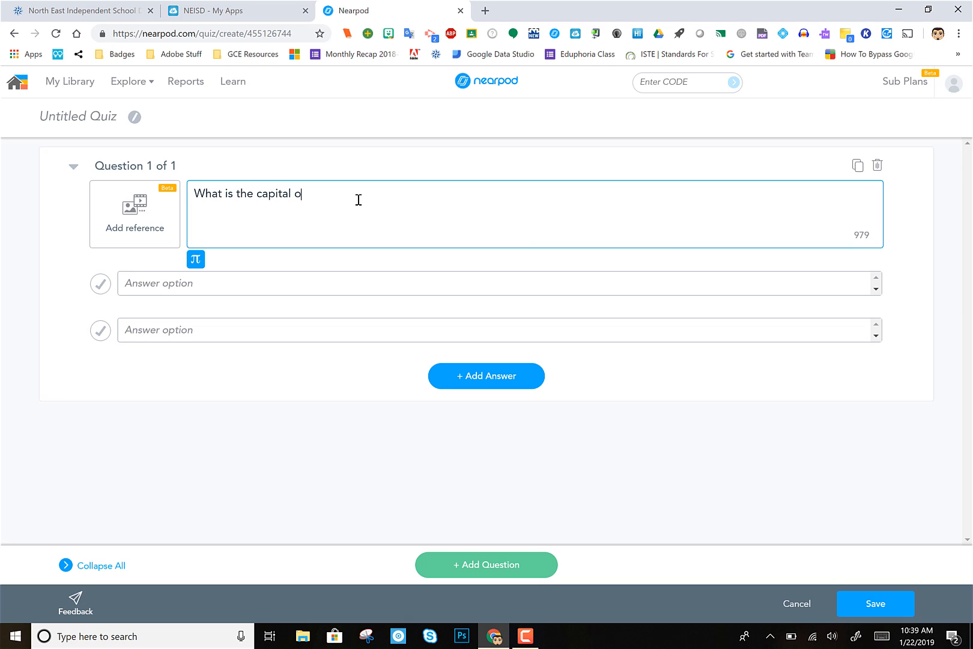
text(f California?)
Give the California question the answers Sacramento, Los Angeles and San Diego, marking Sacramento as correct
click(279, 286)
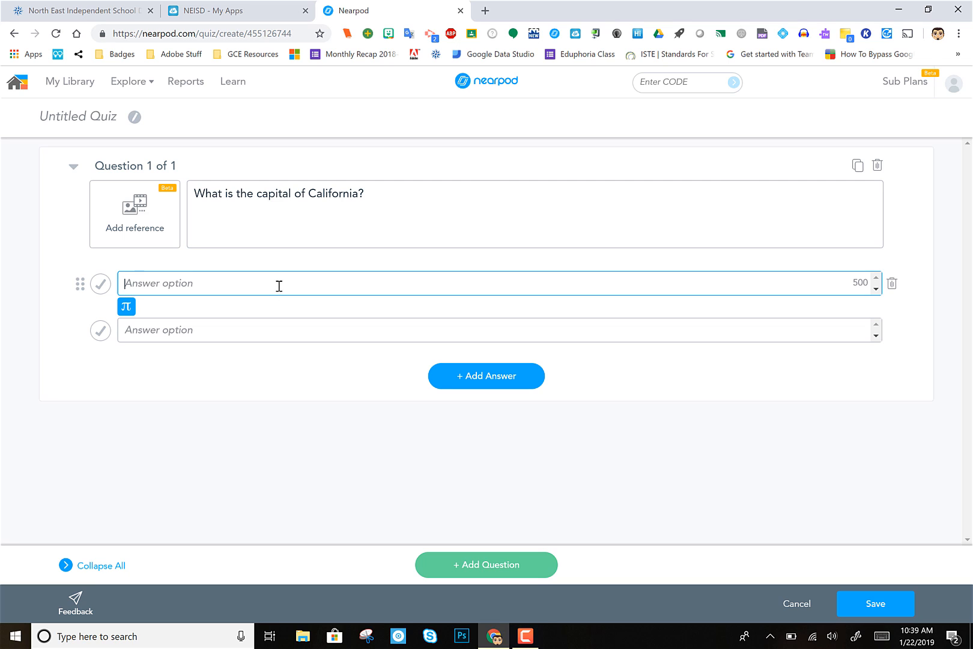
text(Sacramento)
click(254, 326)
text(Los A)
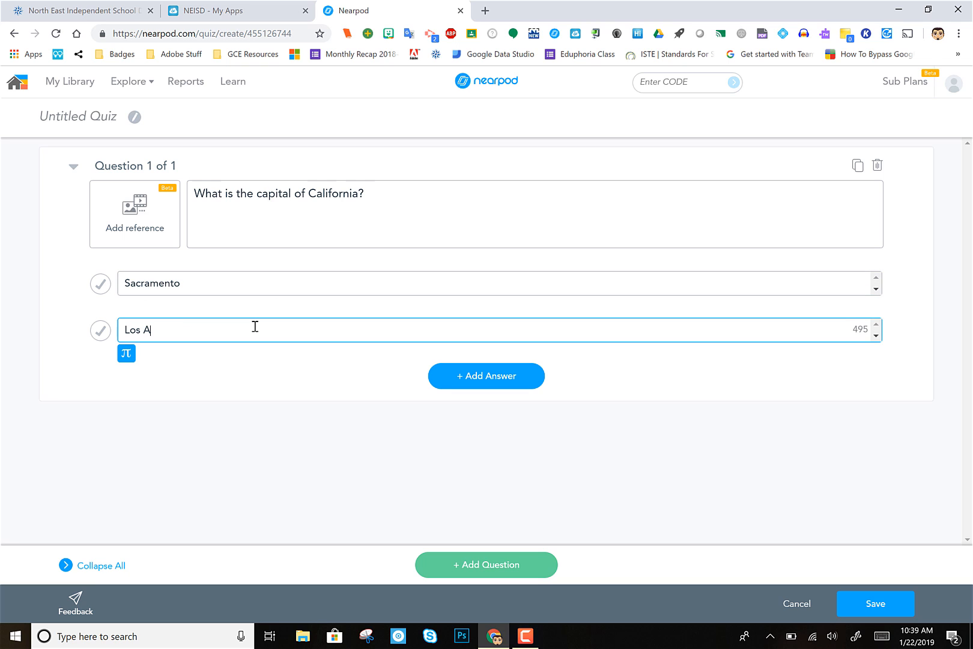
text(ngeles)
click(101, 285)
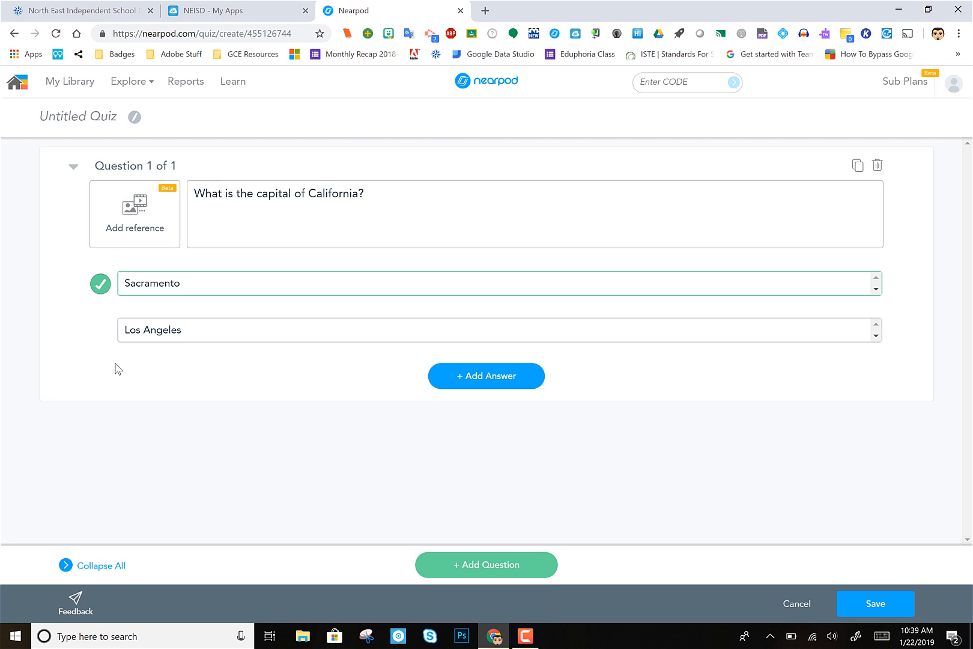
click(471, 379)
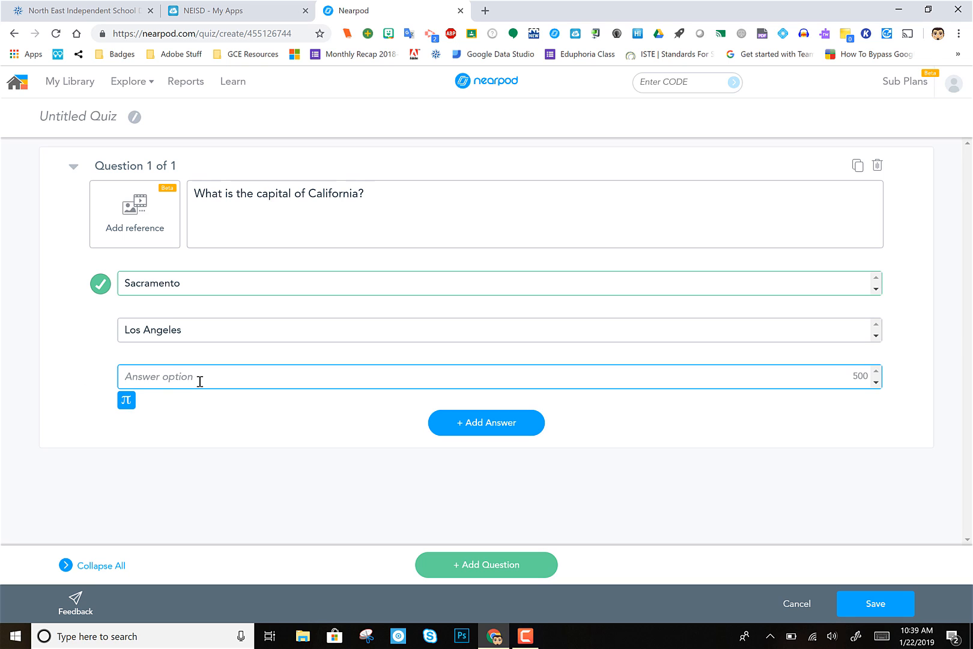
text(San Diego)
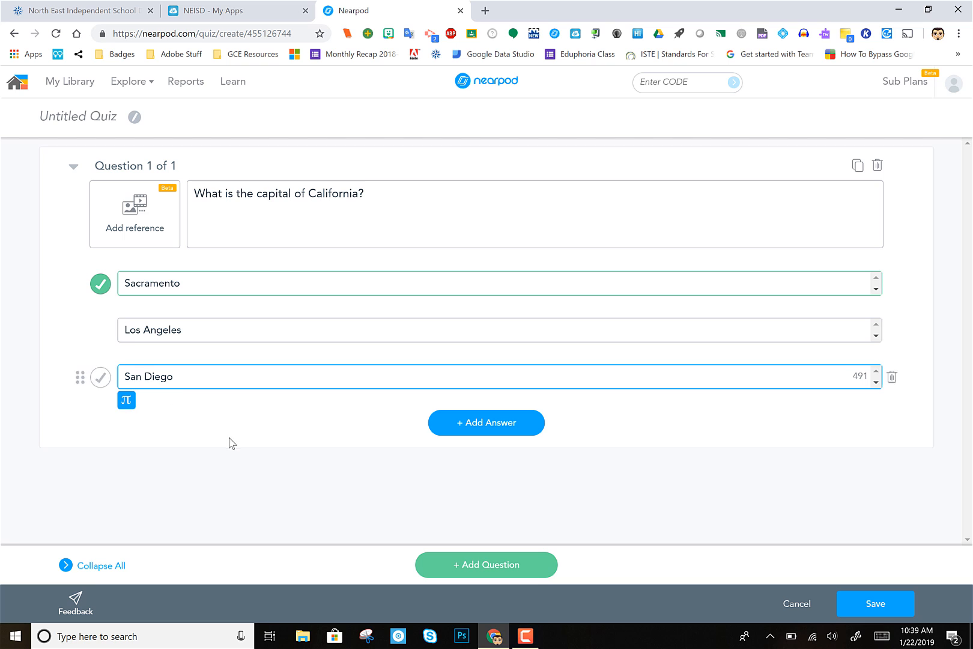
Check which reference media types can be attached to the question, then save the quiz without a reference
click(146, 236)
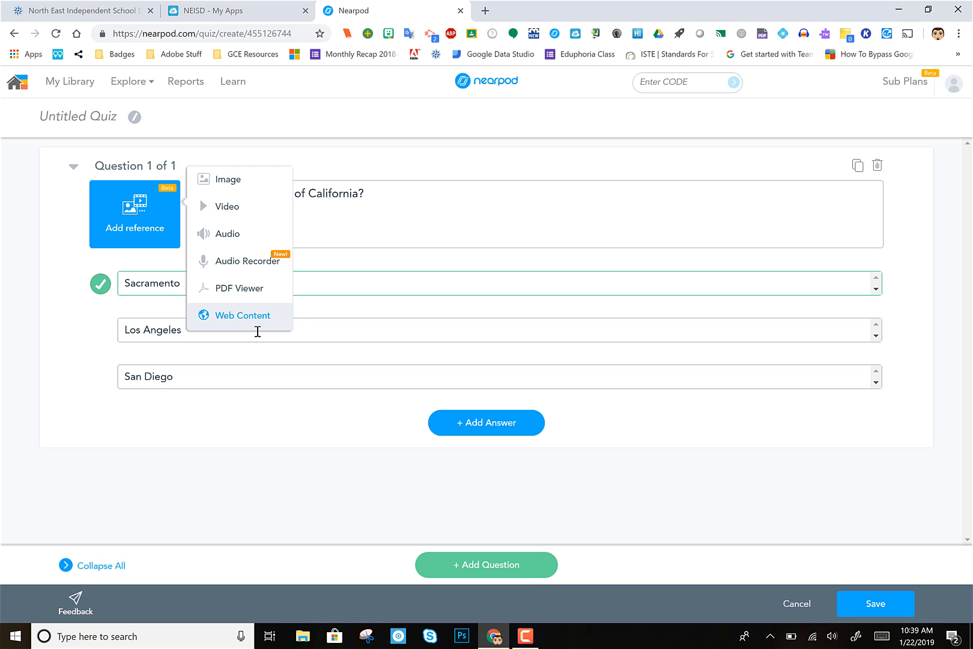
click(255, 416)
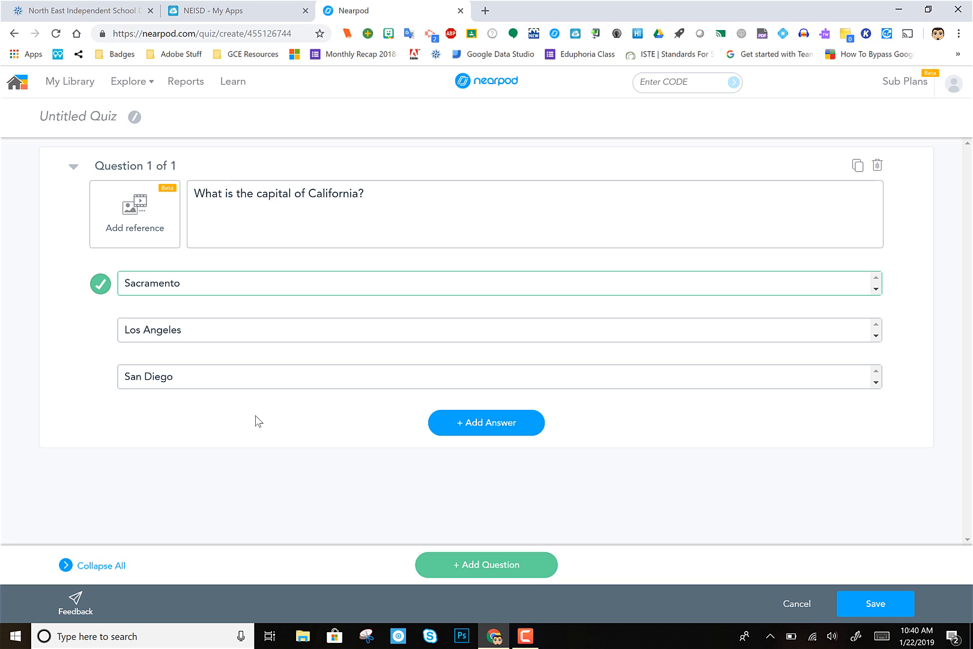
click(860, 614)
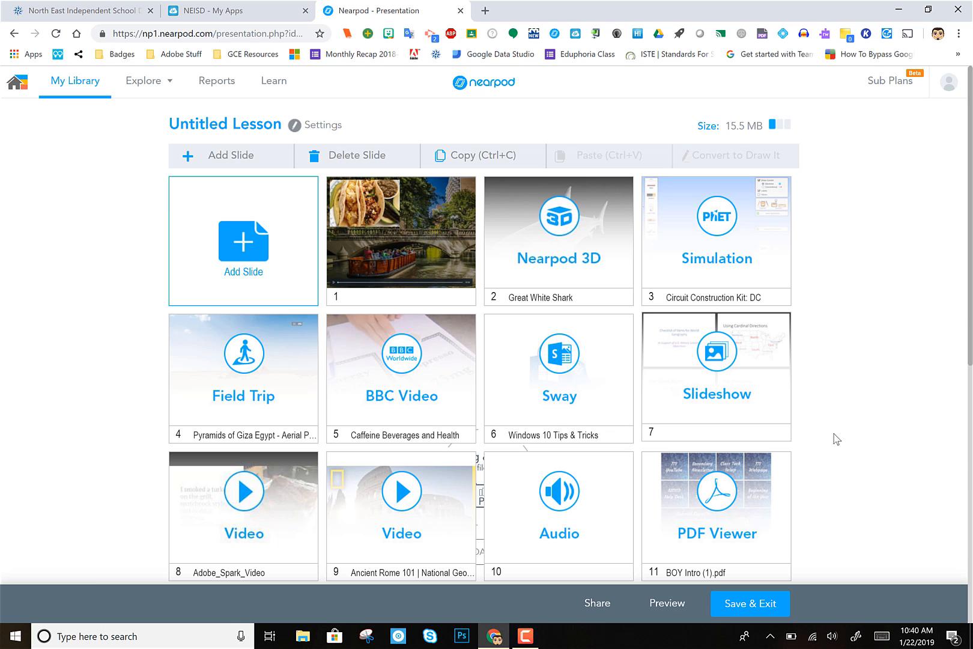
Locate the new quiz slide at the end of the lesson and view it in the student preview
scroll(834, 437, down, 5)
scroll(835, 437, down, 2)
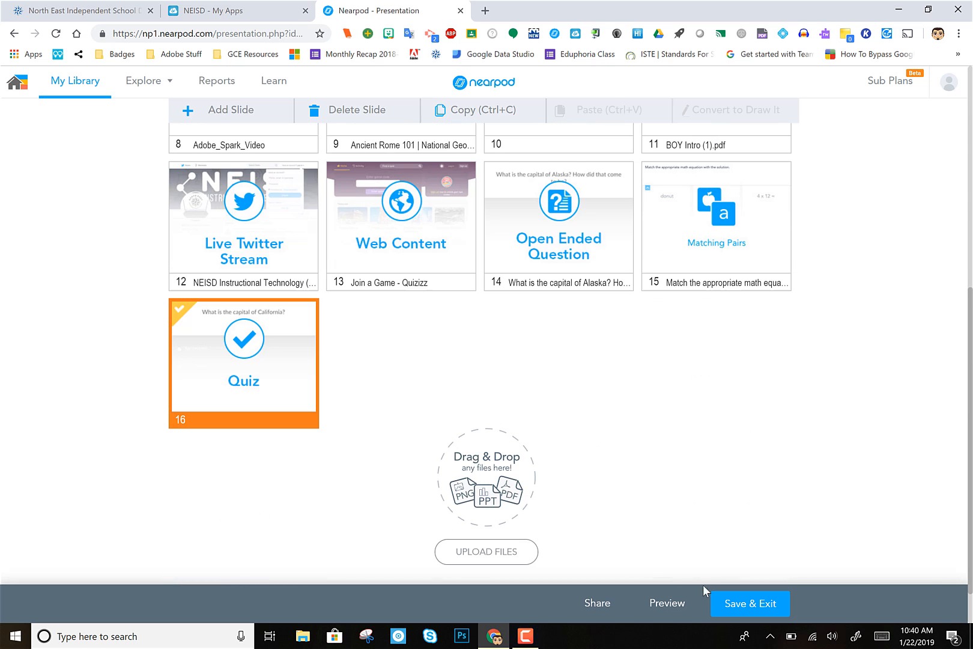
click(679, 606)
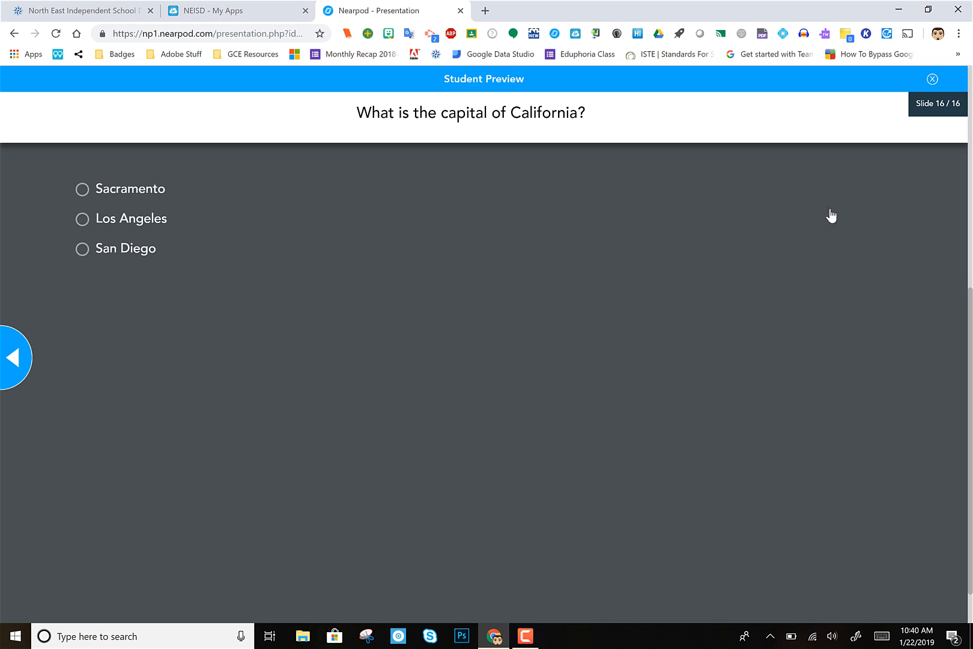
click(931, 80)
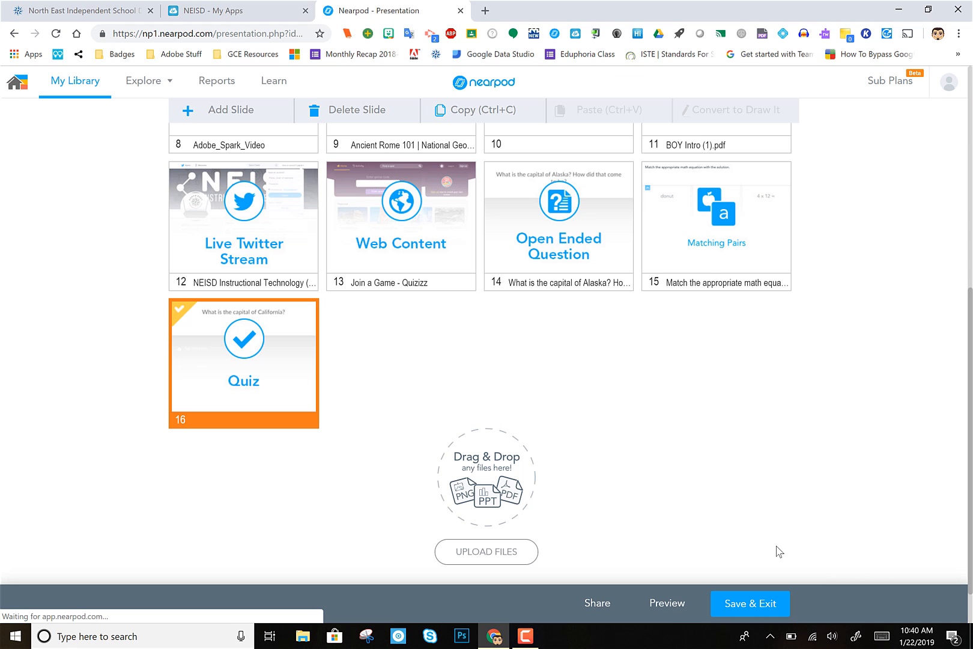
Add a second quiz activity to the lesson and enter the question "What is the capital of Texas?"
click(219, 120)
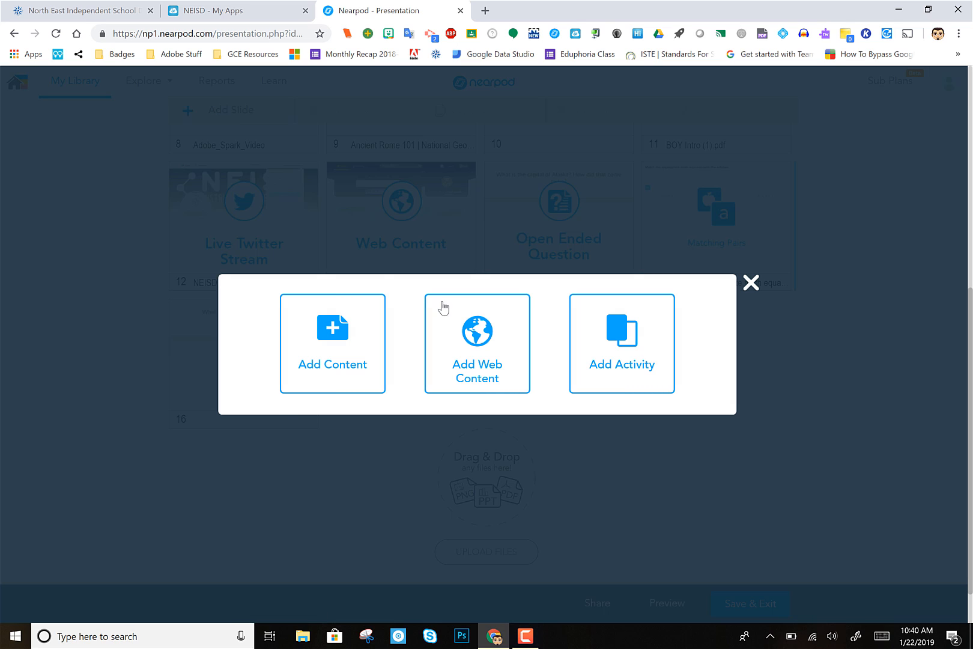
click(463, 305)
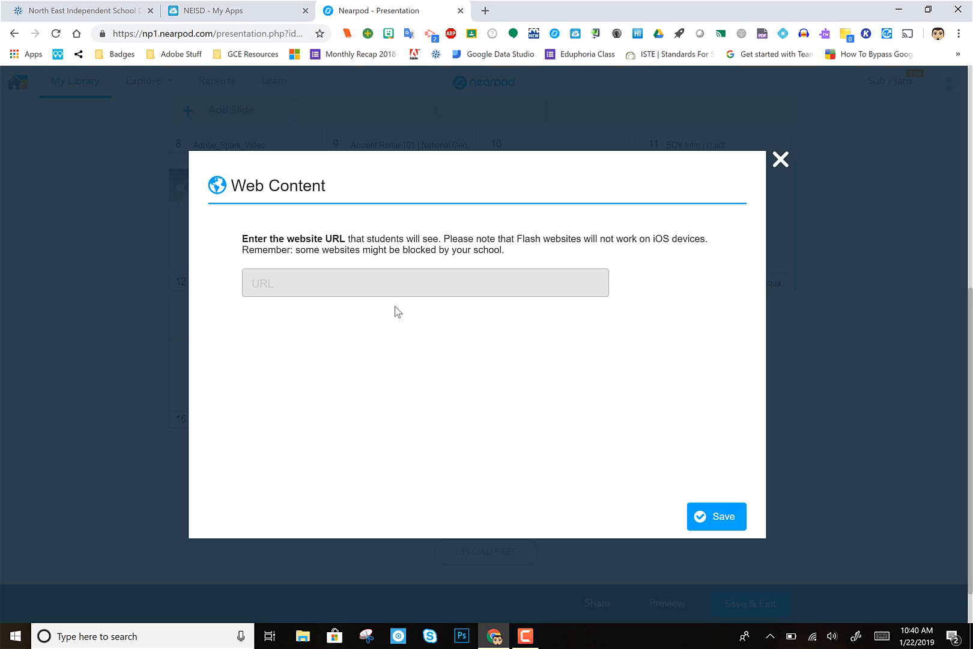
click(779, 160)
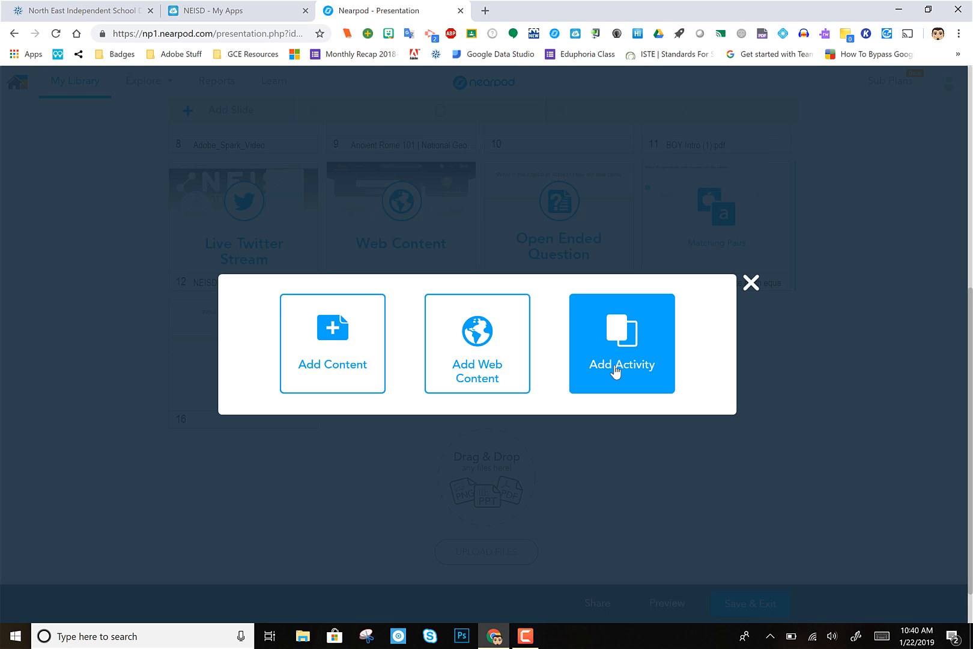
click(615, 373)
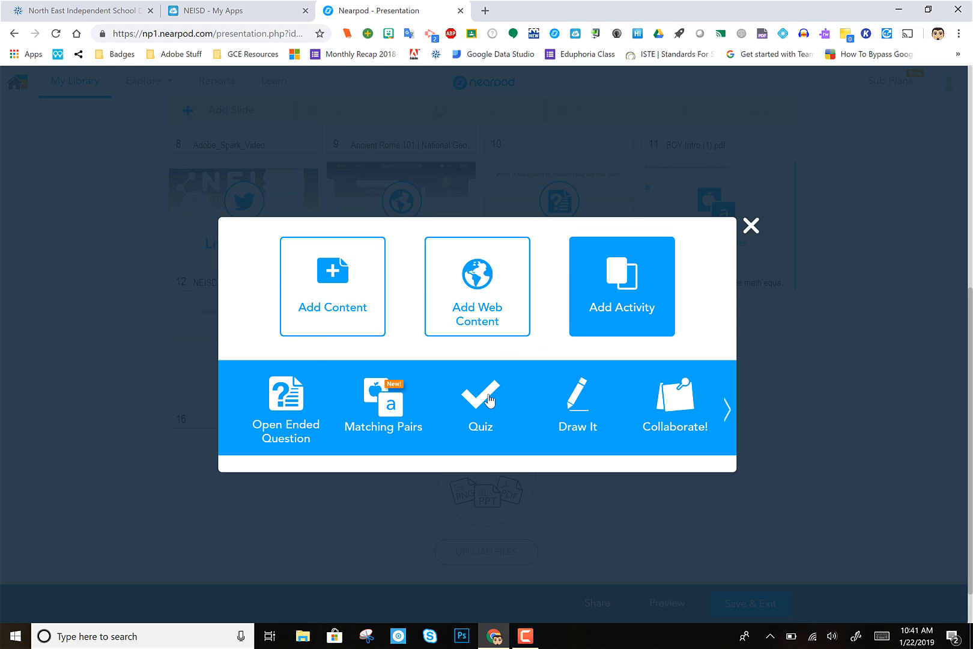
click(491, 400)
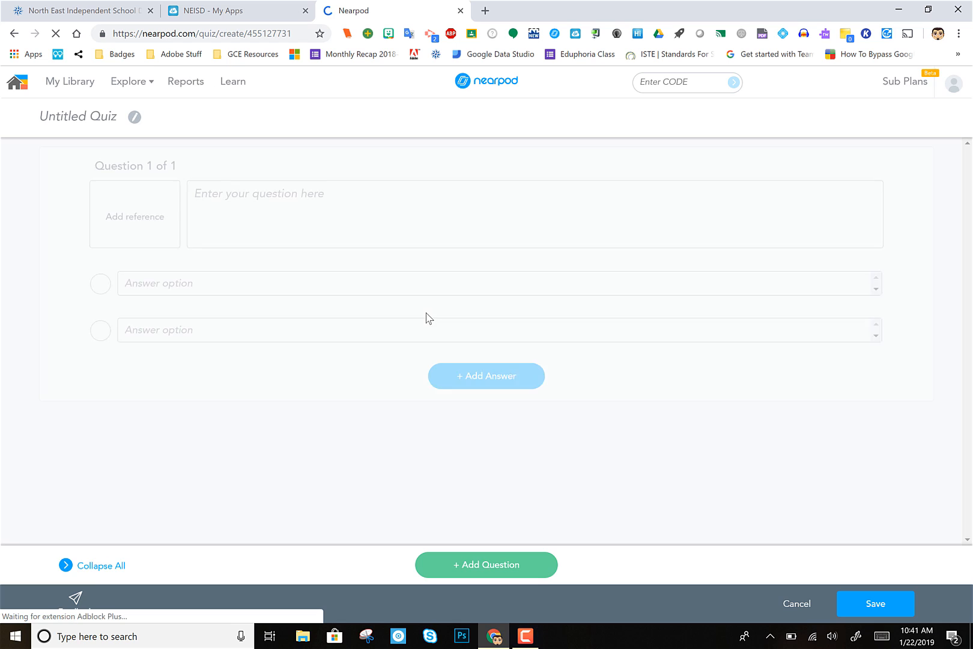
click(327, 201)
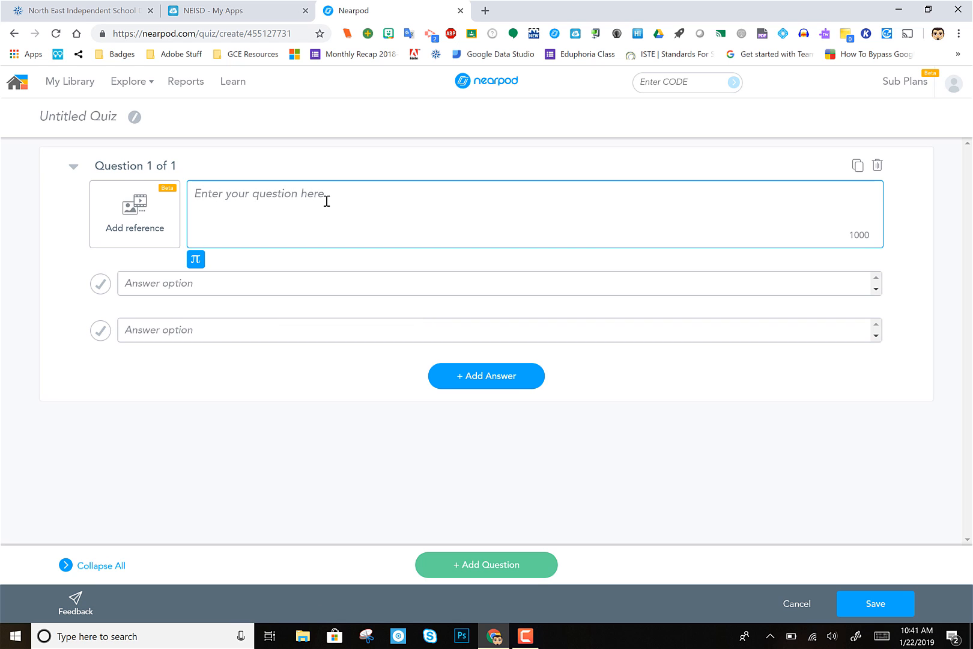
text(What is the capi)
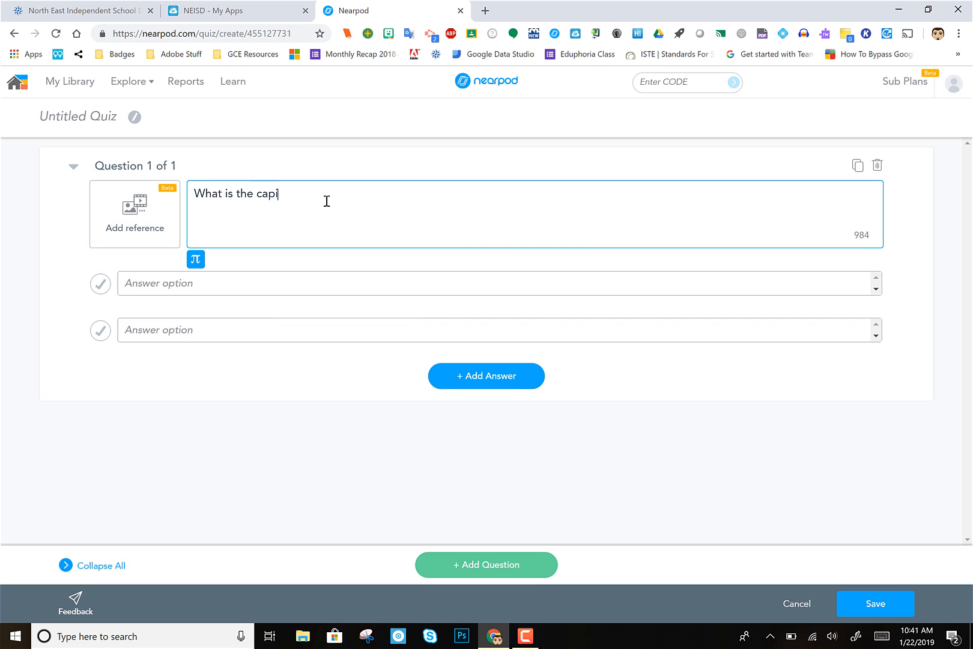
text(tal of Texas?)
Give the Texas question the answers Austin and San Antonio, marking Austin as correct
click(278, 289)
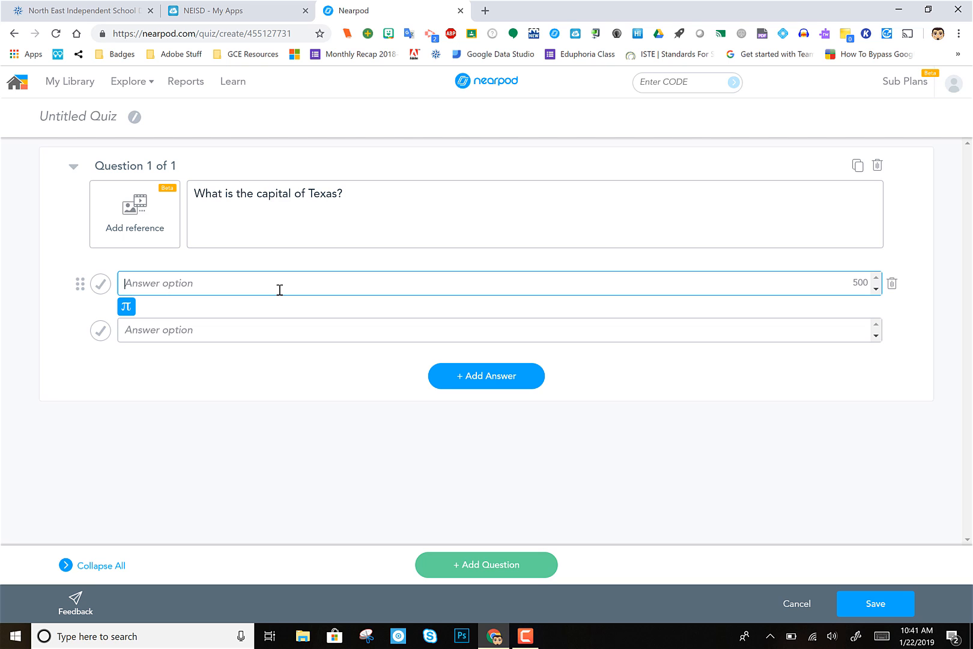
text(Austin)
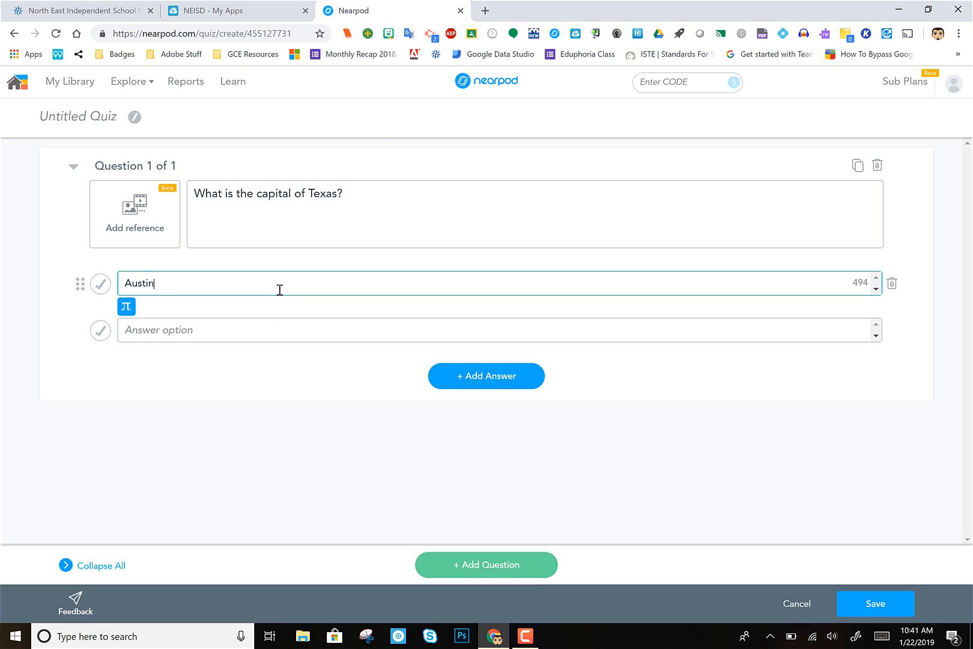
click(259, 332)
text(San Antonio)
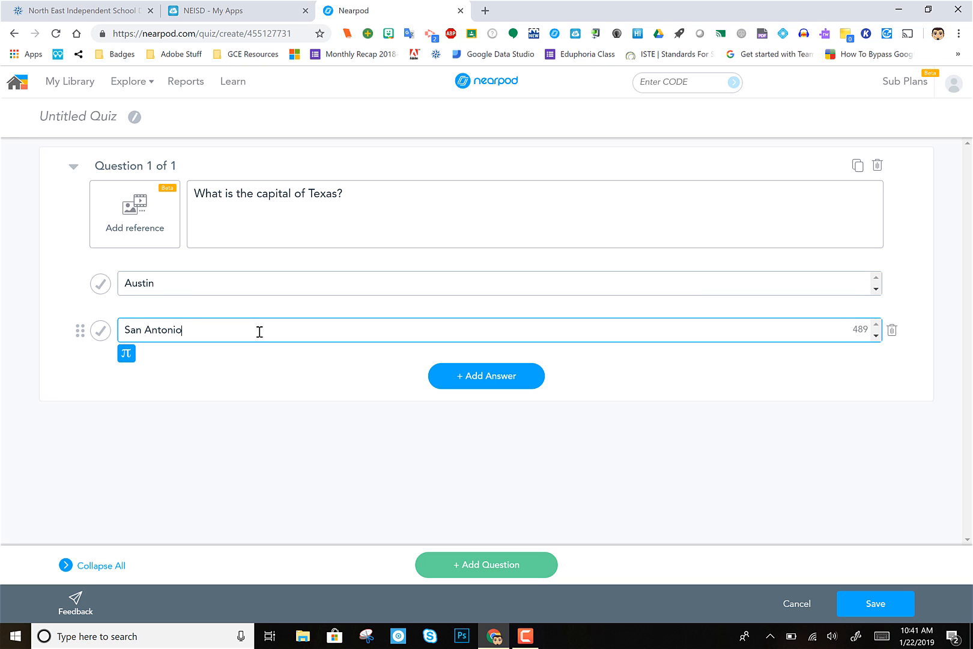
click(100, 284)
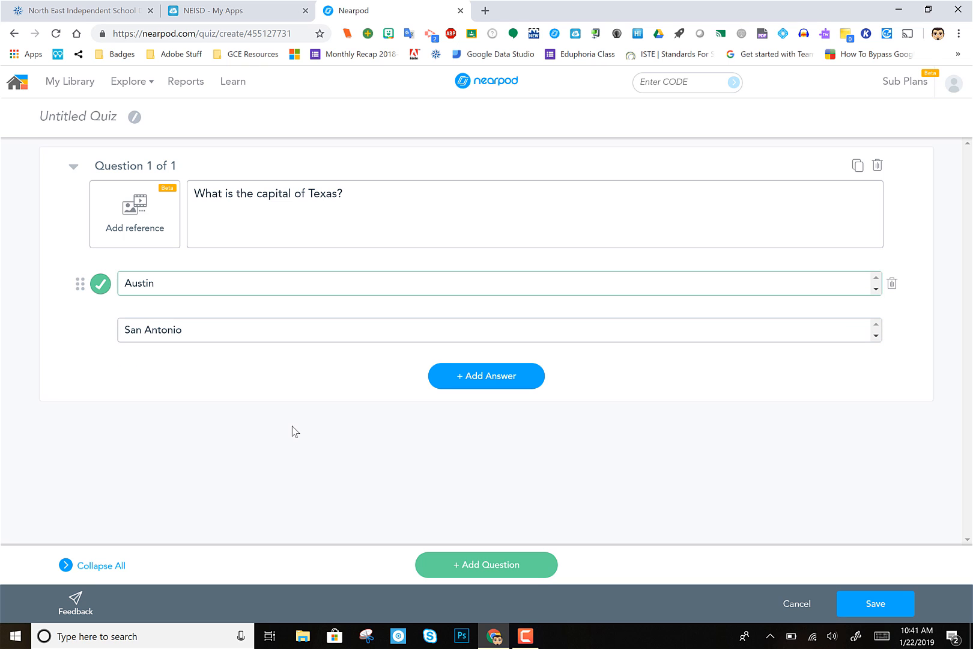
Add a second question to this quiz reading "What is the capital of Arizona?"
click(475, 569)
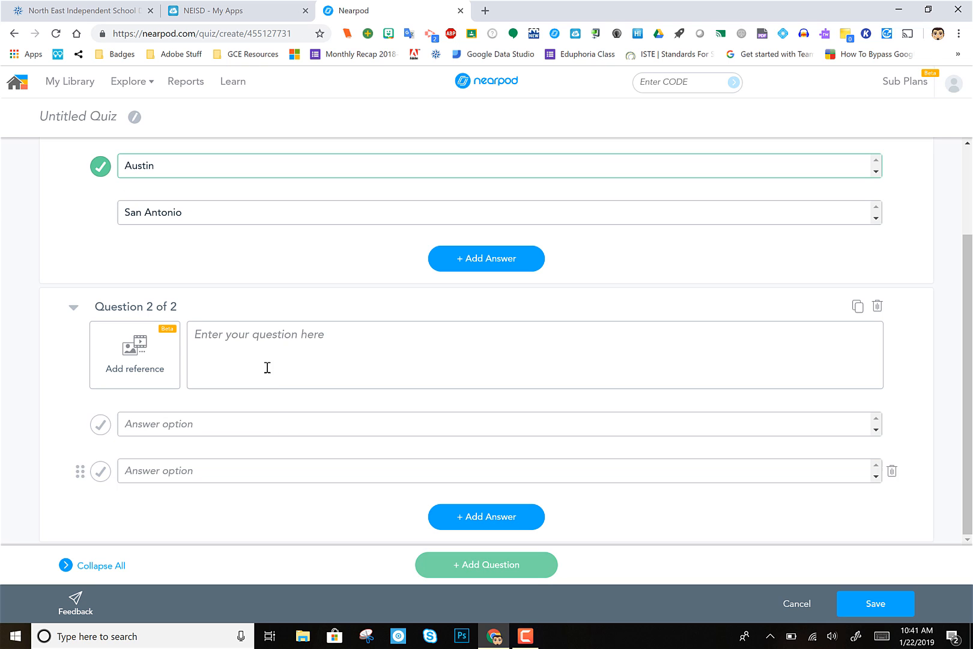
click(264, 350)
text(What i)
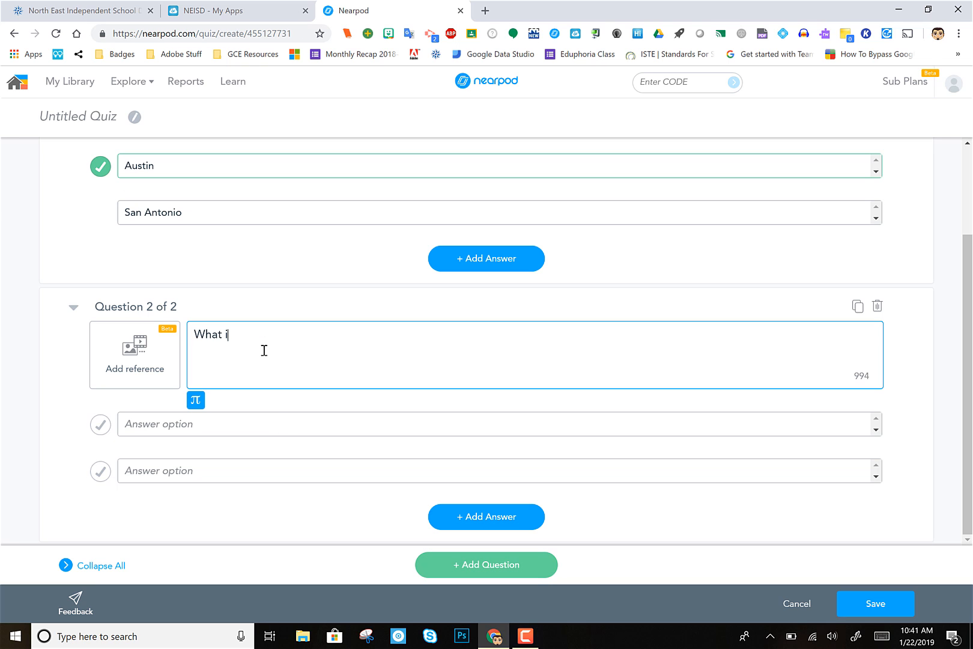
text(s the capital of Arizona?)
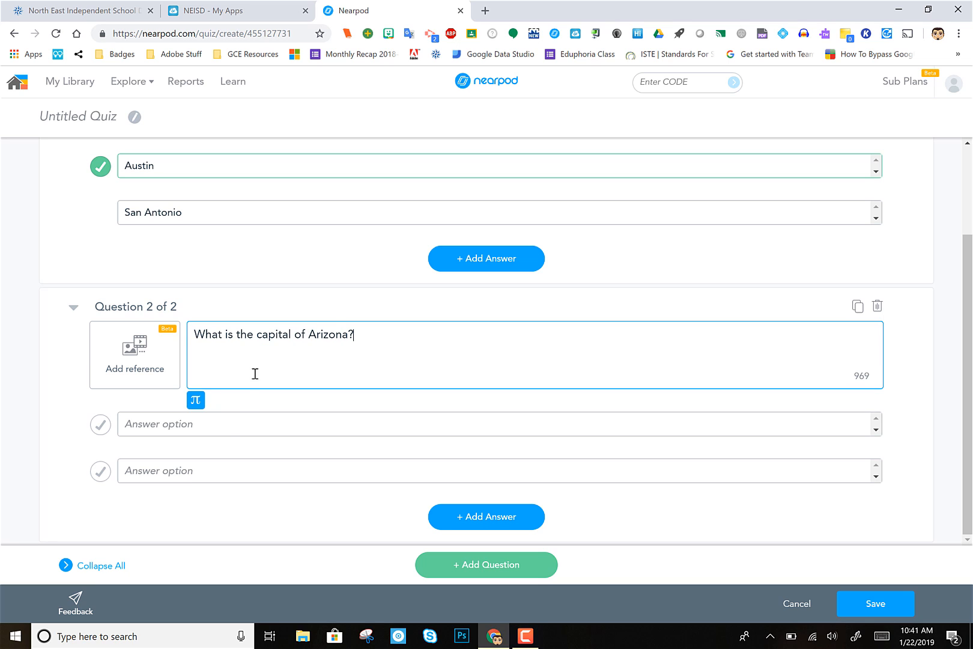
Give the Arizona question the answers Phoenix and Payson, mark Phoenix as correct, and save the quiz
click(215, 428)
text(Phoenix)
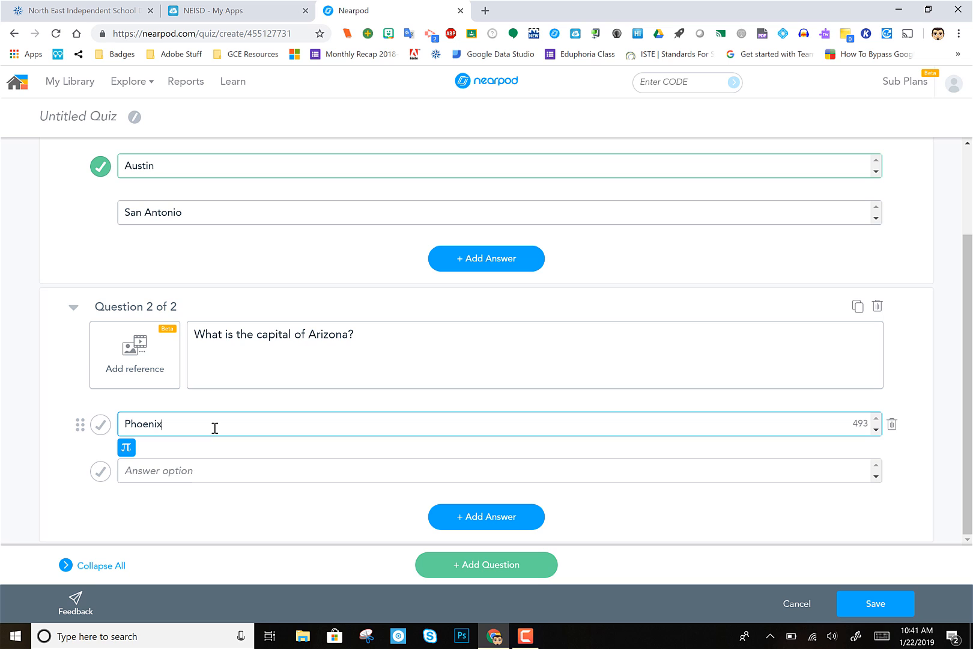
click(185, 470)
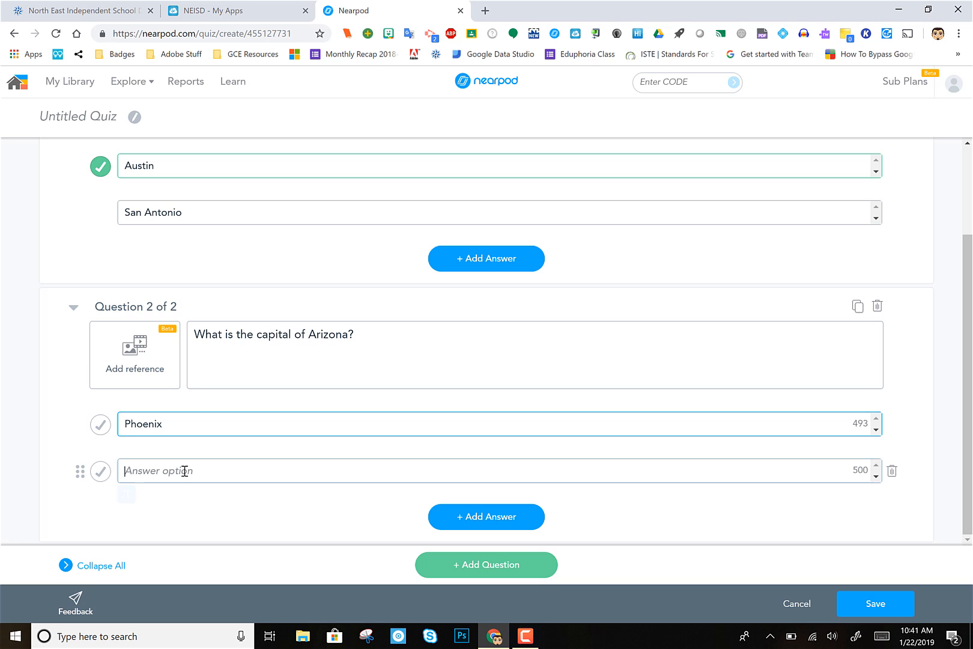
text(Payson)
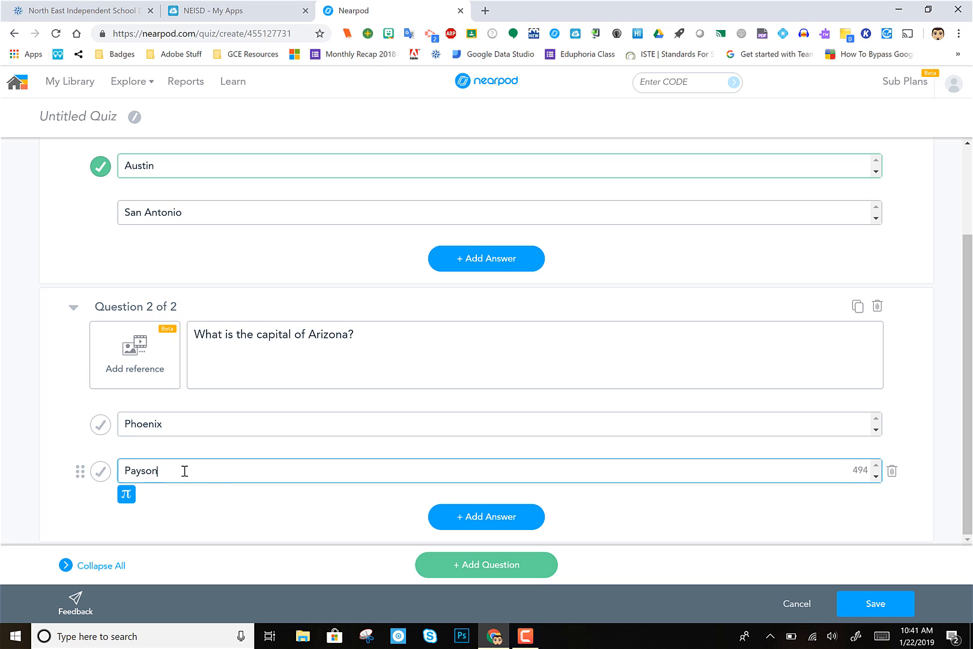
click(101, 426)
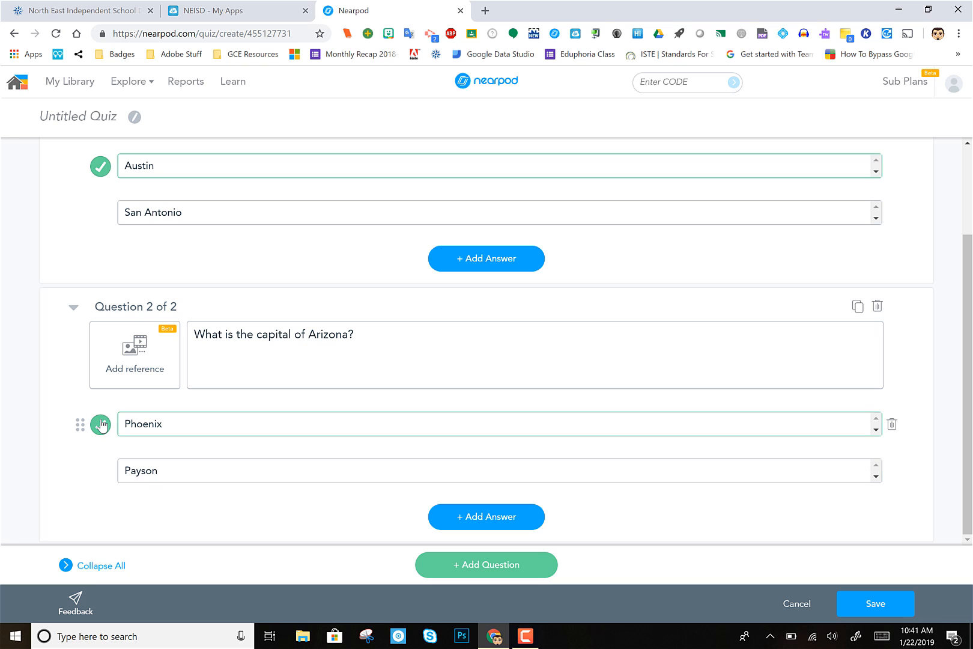
click(878, 605)
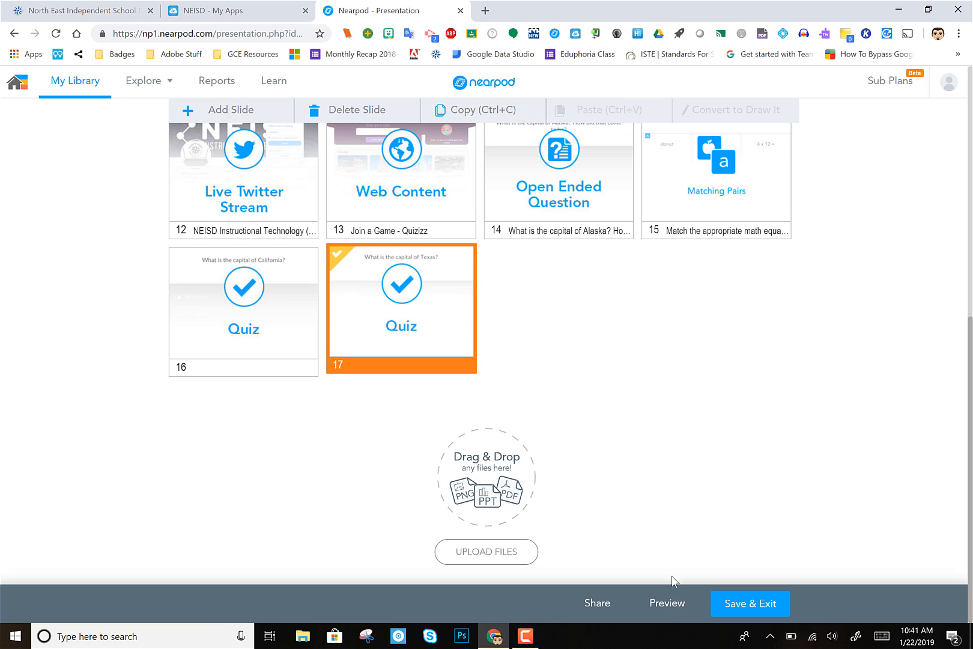
Go through the two-question quiz in the student preview, return to the previous slide, and close the preview
click(667, 603)
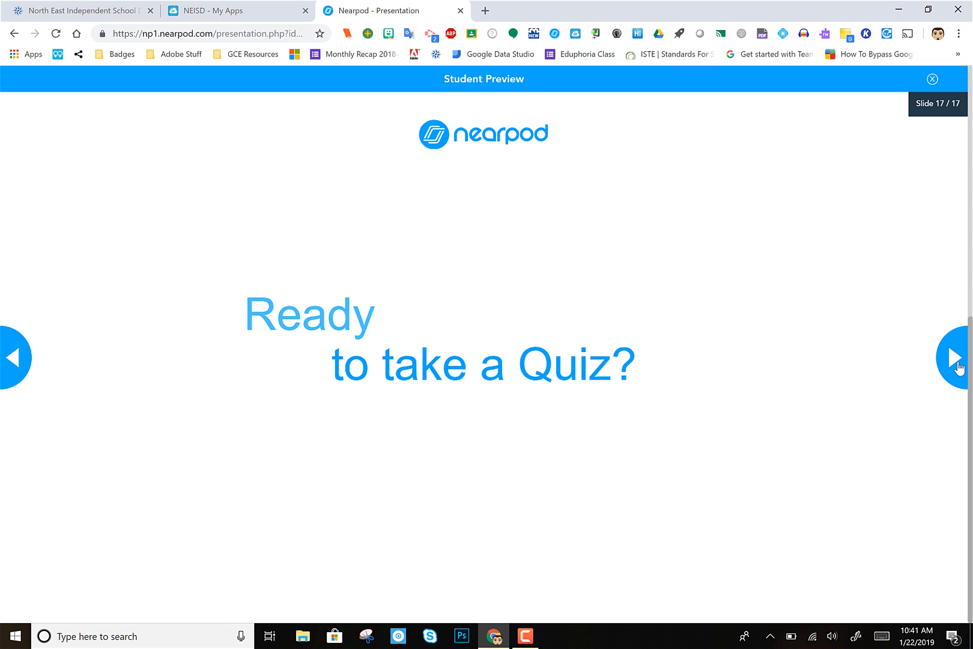
click(959, 368)
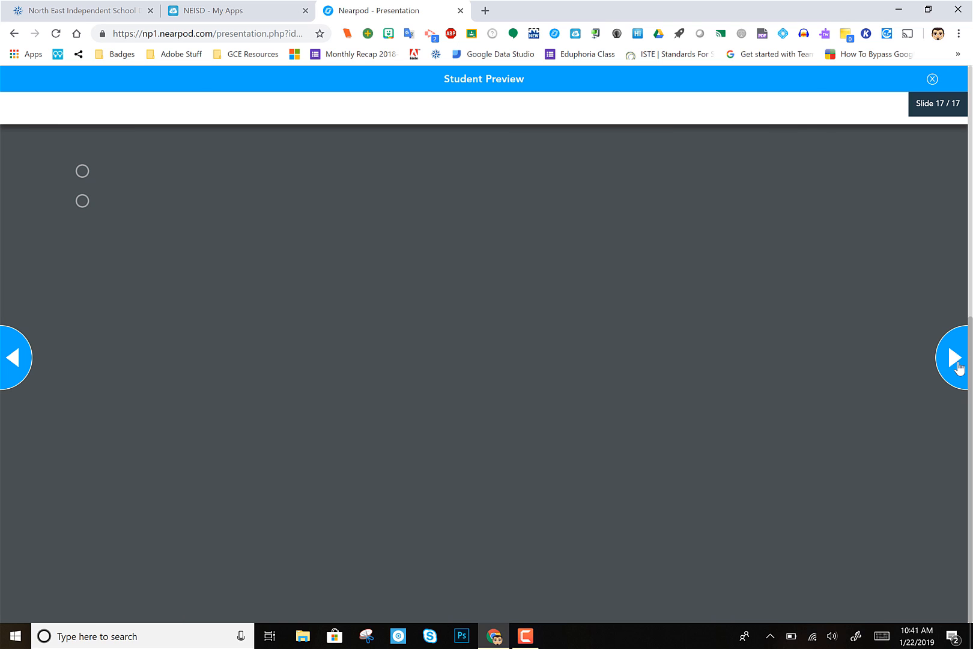
click(952, 363)
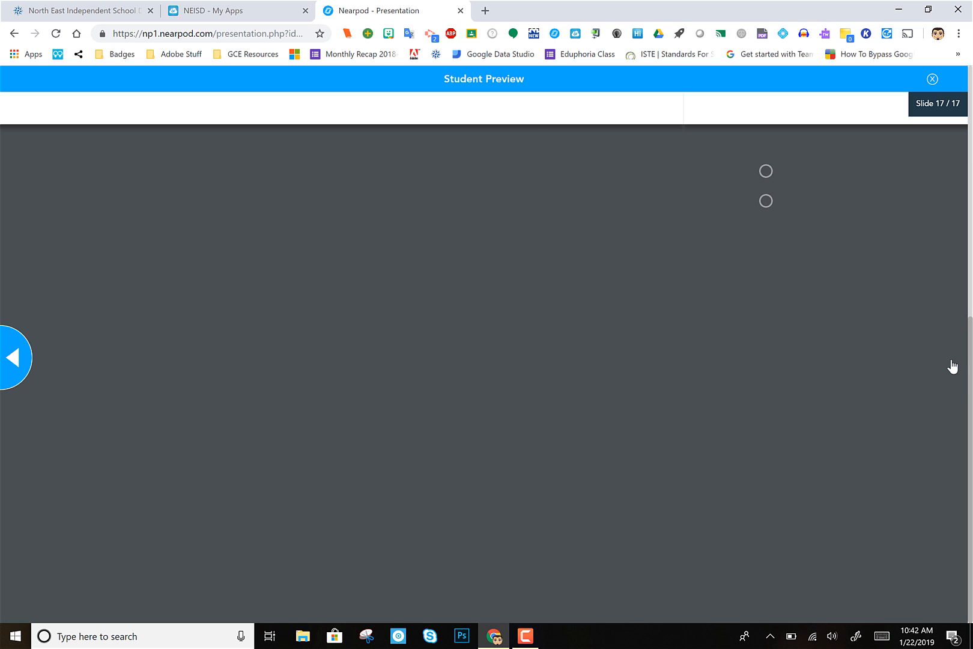
click(16, 361)
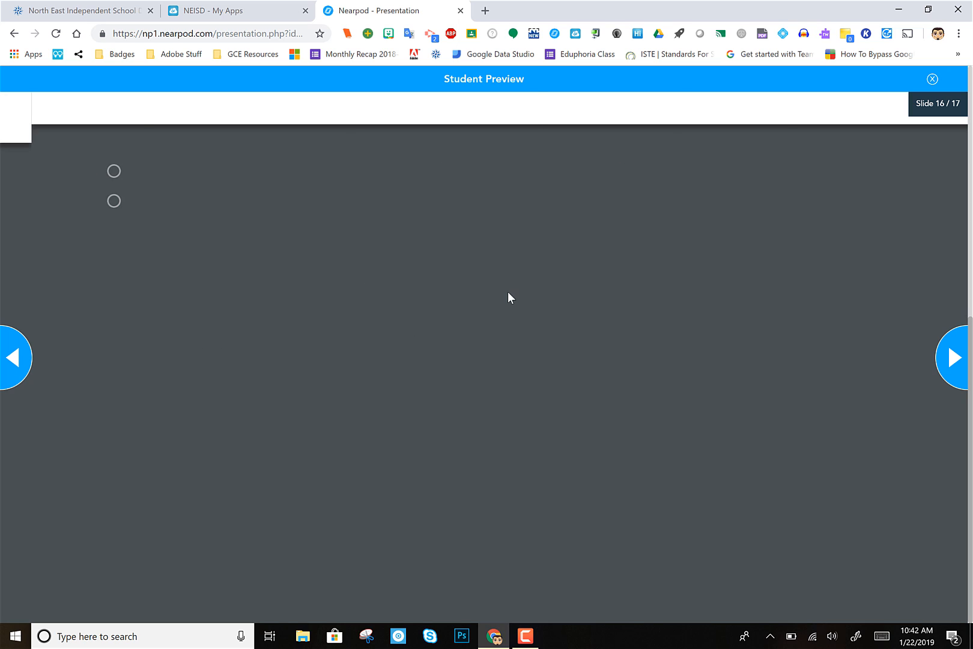
click(932, 80)
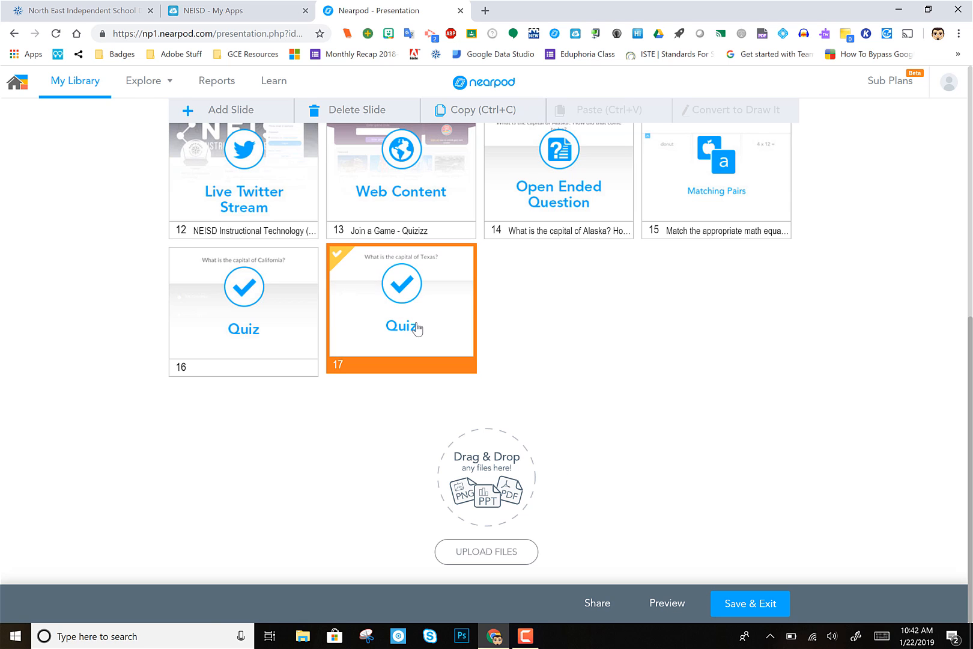
Select the California quiz slide in the lesson
click(257, 326)
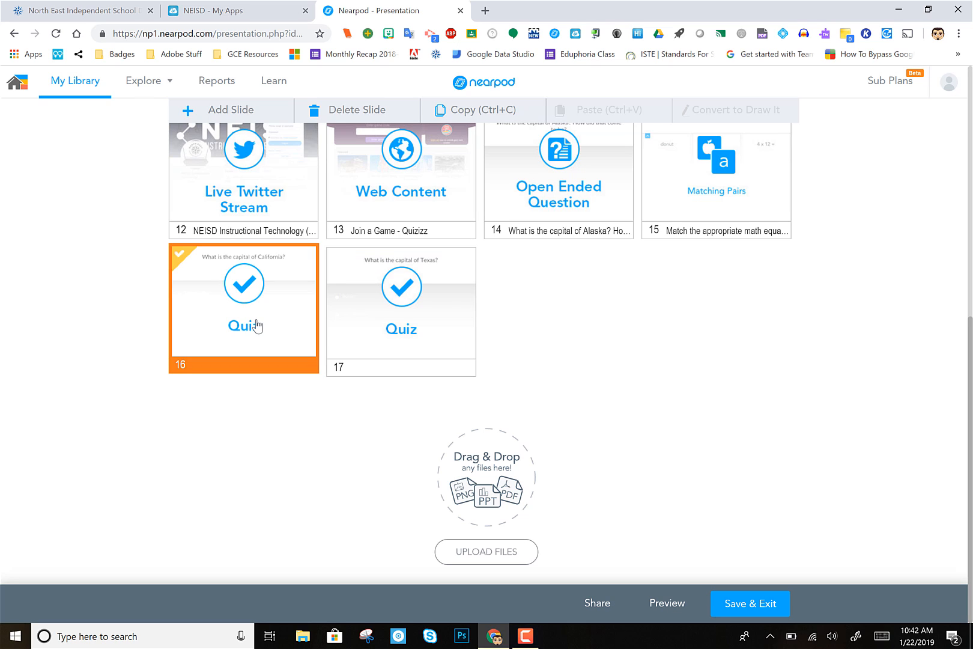